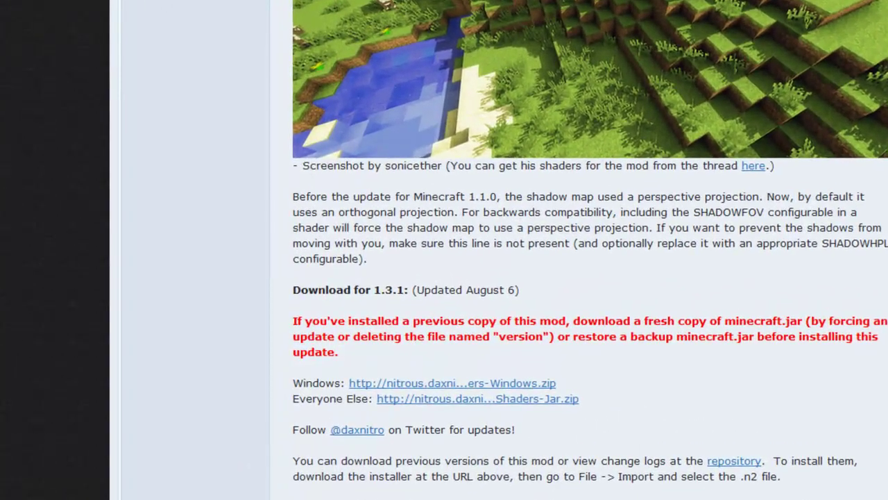
drag(332, 319, 645, 320)
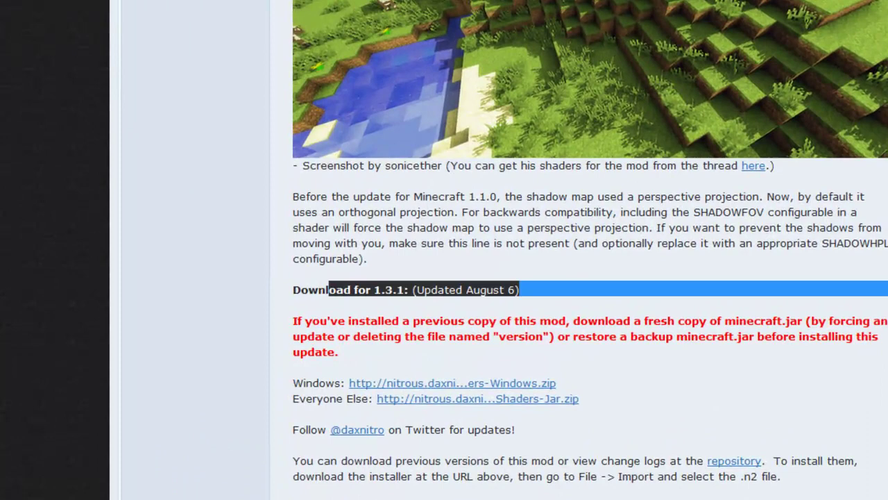
drag(402, 321, 409, 322)
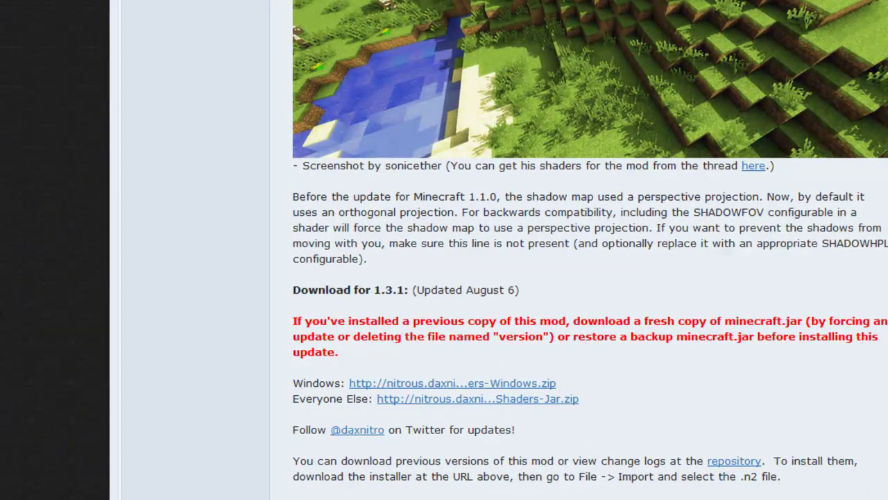
drag(312, 398, 347, 398)
click(336, 399)
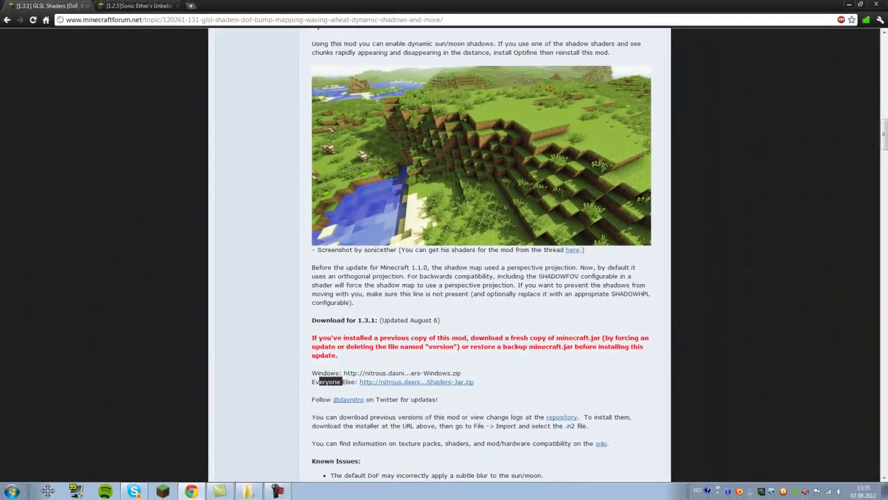
click(403, 374)
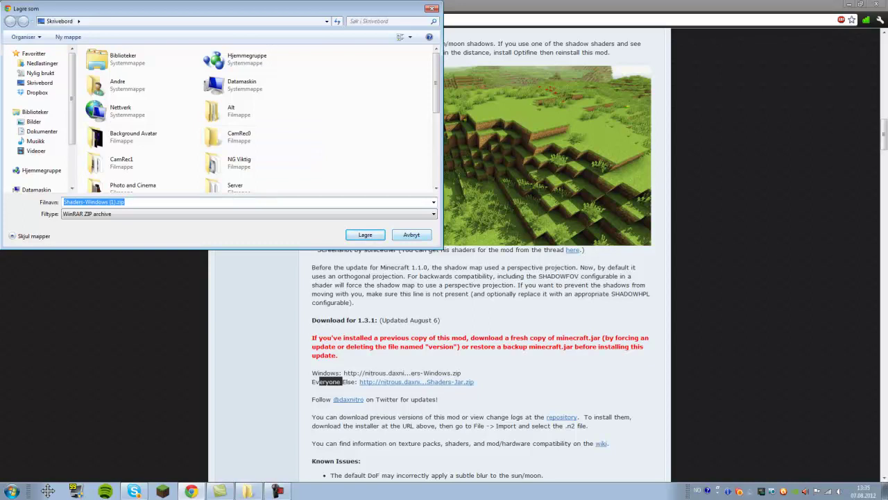
key(Escape)
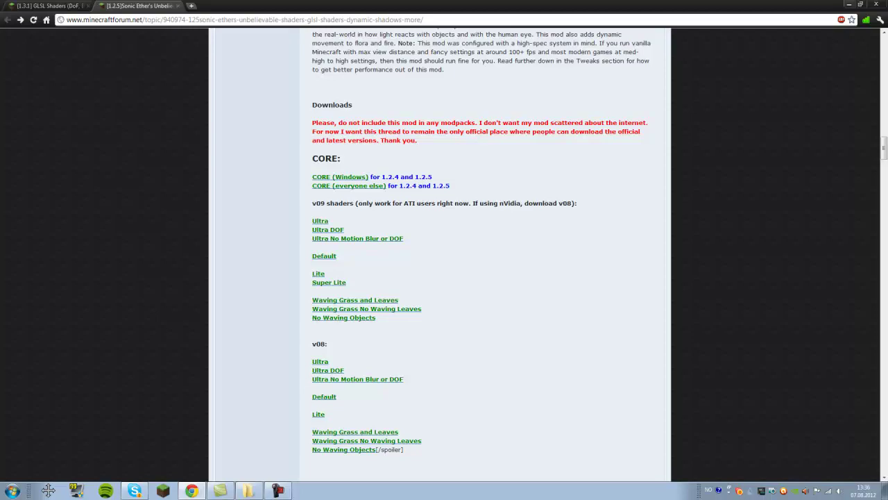
Switch from the browser to the desktop and open the Shaders folder inside Shaders-Windows.zip in WinRAR.
click(849, 4)
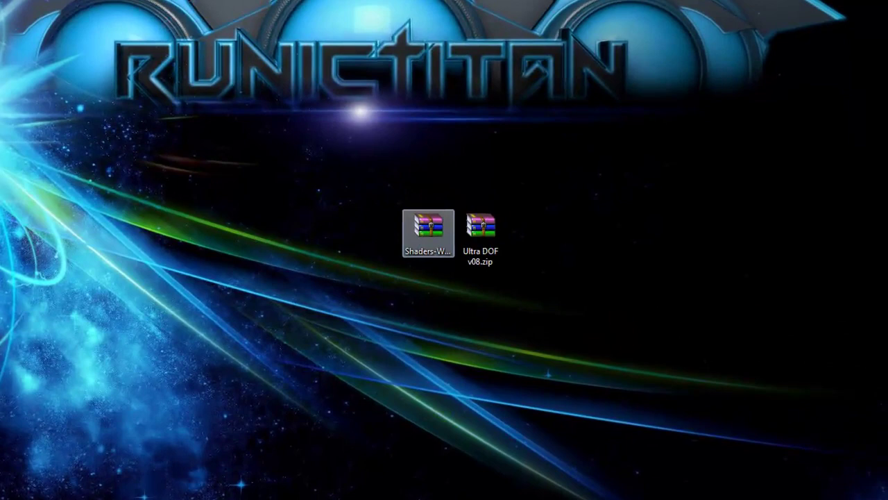
click(429, 233)
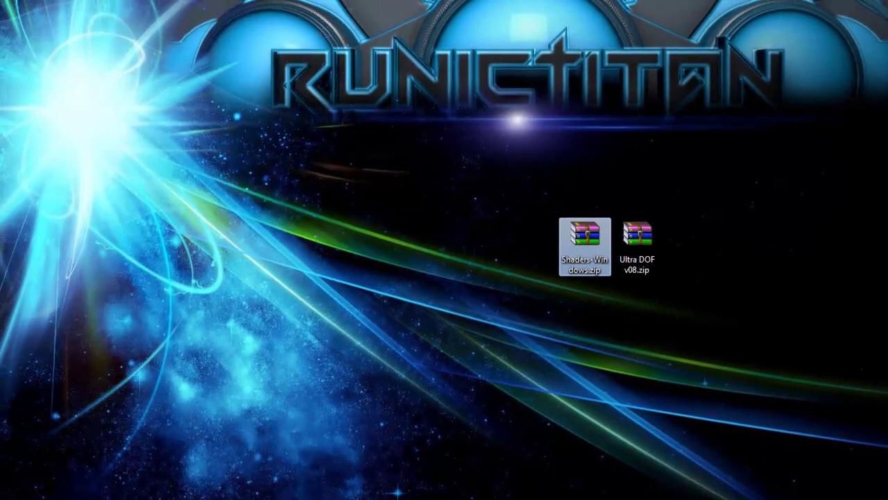
double_click(585, 243)
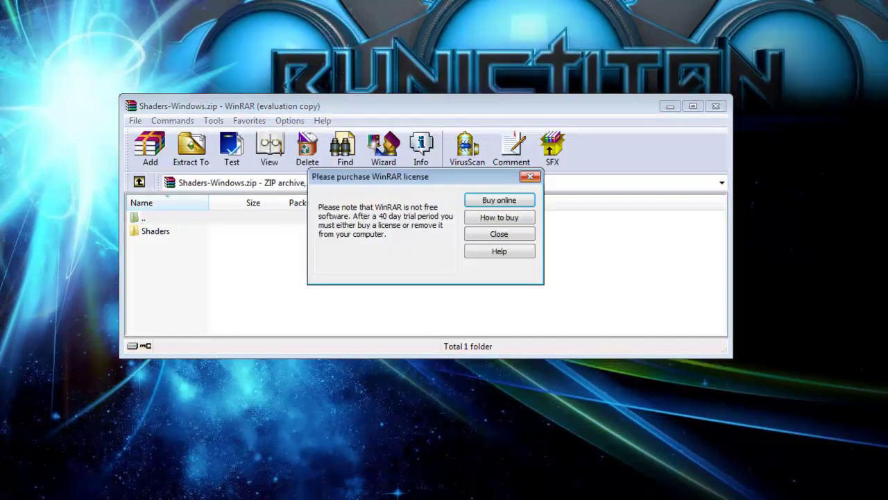
click(530, 176)
double_click(155, 231)
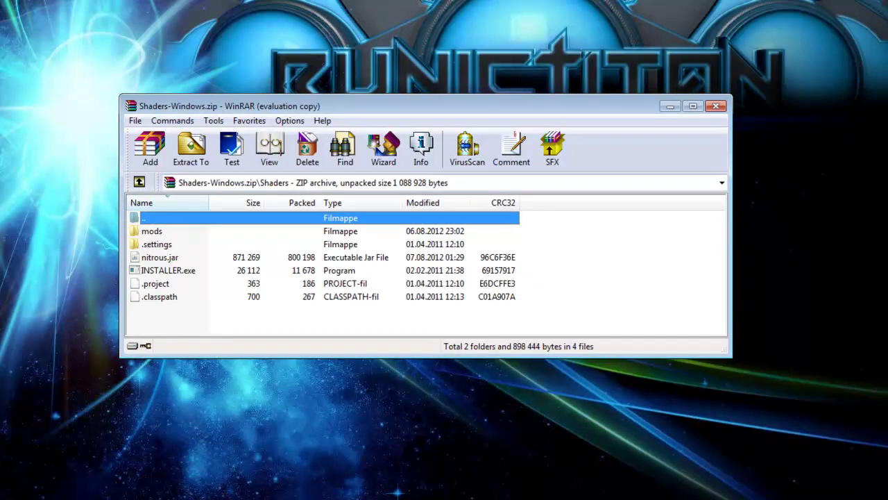
Run INSTALLER.exe from the Shaders folder and allow it to make changes to the computer.
click(169, 271)
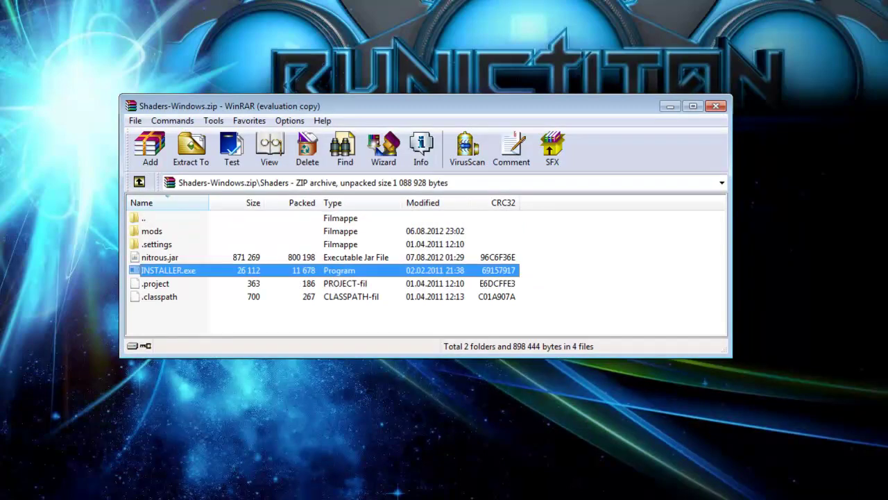
key(Return)
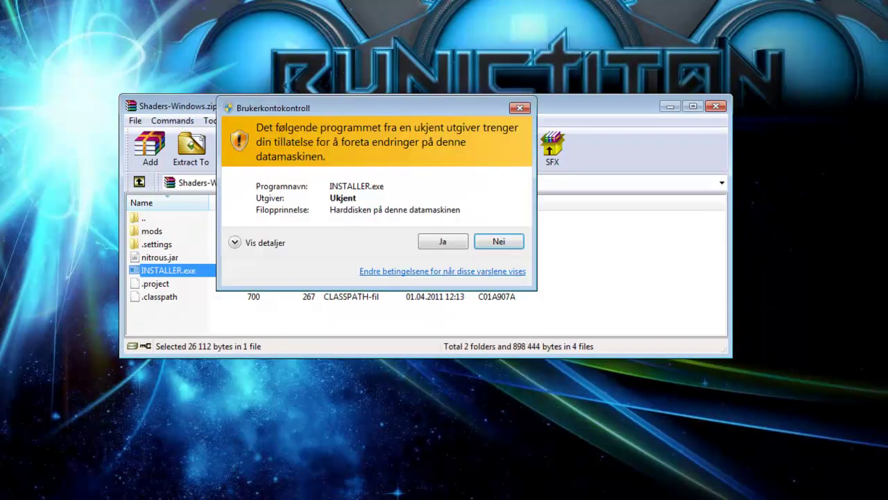
key(alt+j)
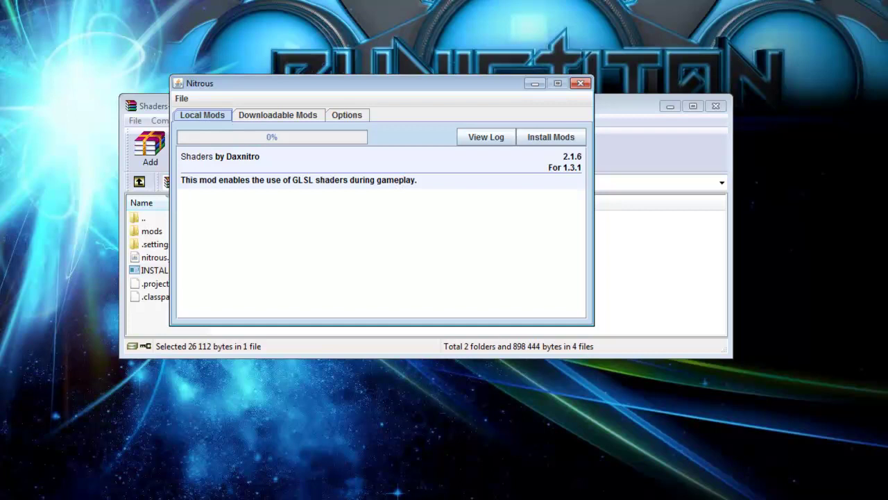
Check the minecraft.jar location in the Nitrous options, install the local Shaders mod, and close the installer and its archive.
click(347, 116)
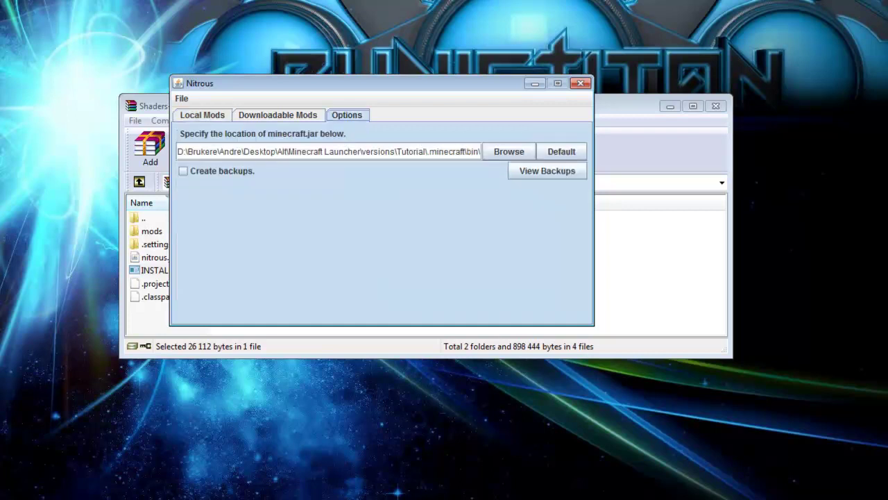
click(202, 116)
click(551, 138)
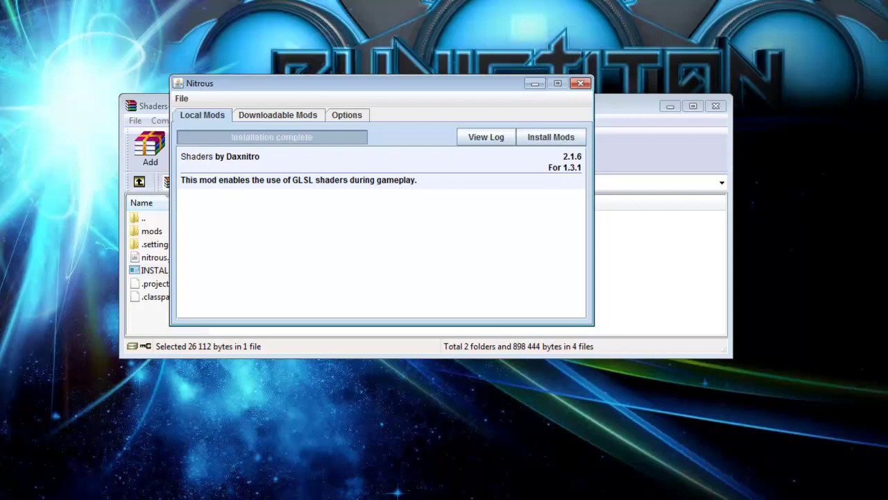
click(581, 82)
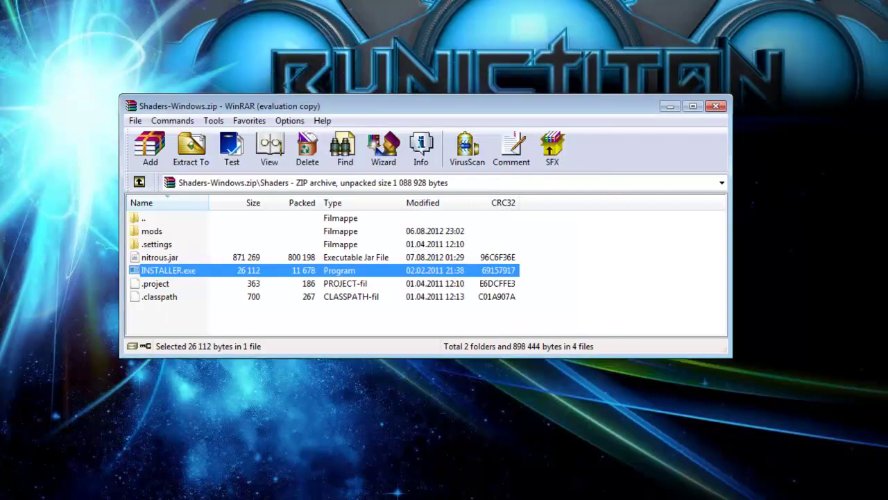
click(716, 105)
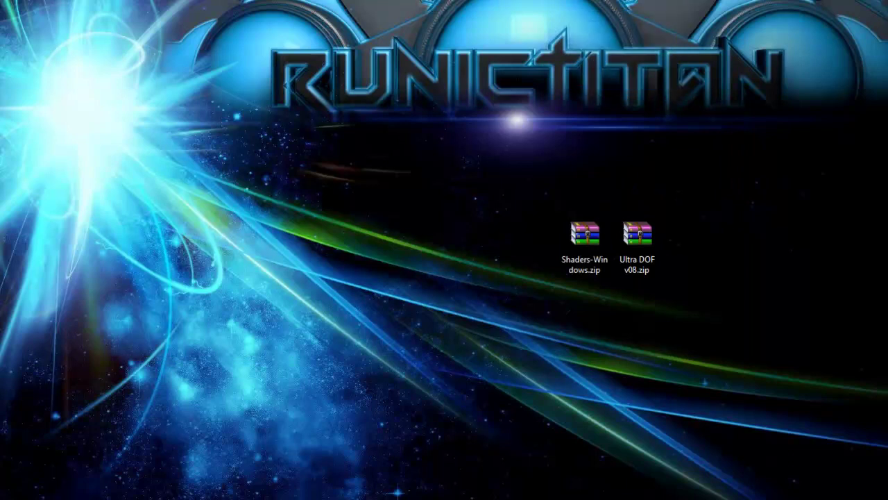
Open the Ultra DOF v08.zip archive from the desktop and enter its Ultra DOF v08 folder.
drag(613, 145, 664, 272)
double_click(637, 244)
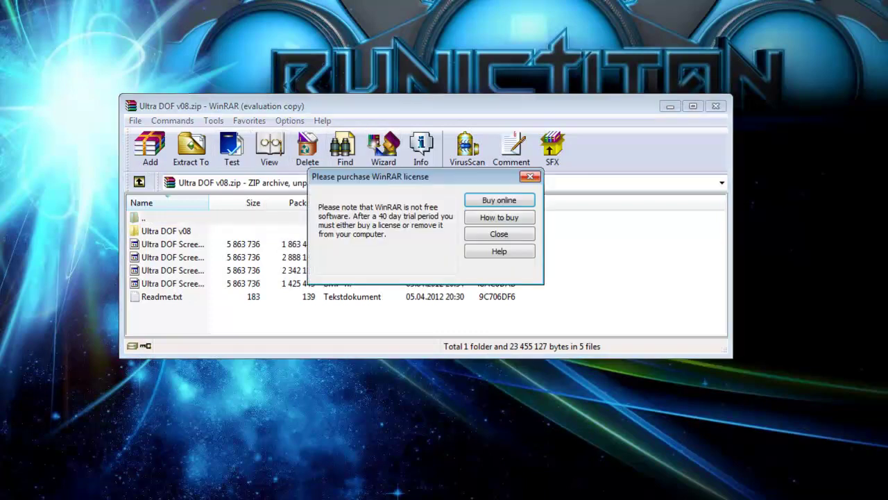
click(532, 177)
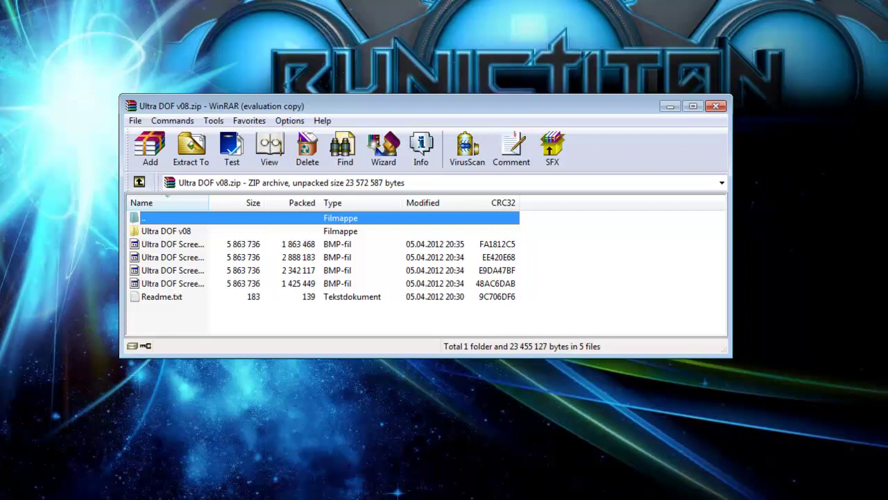
key(Down)
key(Return)
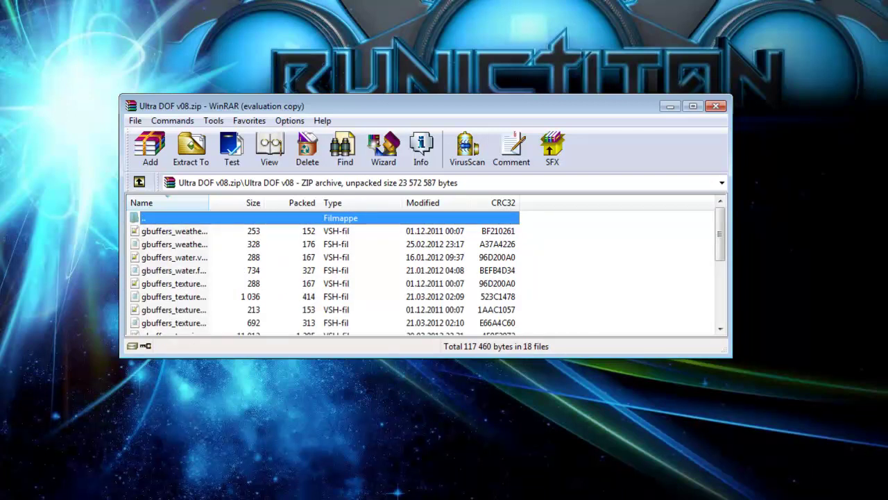
Select all the shader files in the Ultra DOF v08 folder for copying.
key(Down)
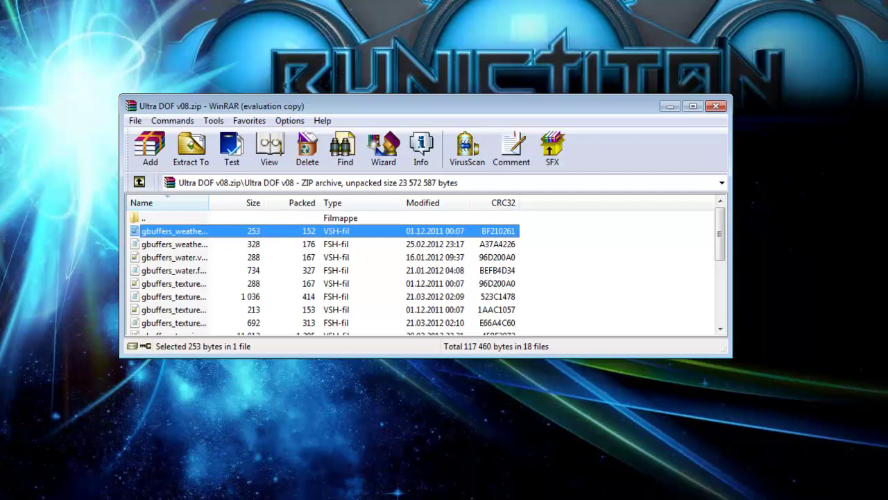
scroll(424, 271, down, 4)
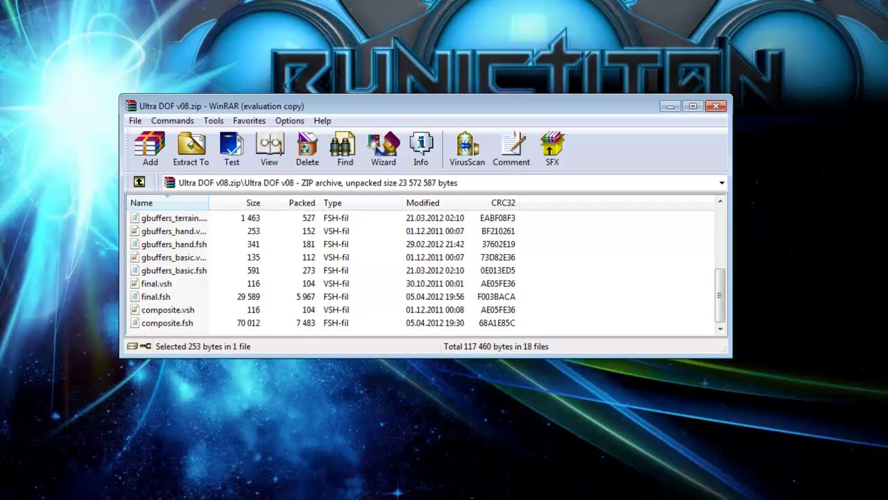
key(ctrl+a)
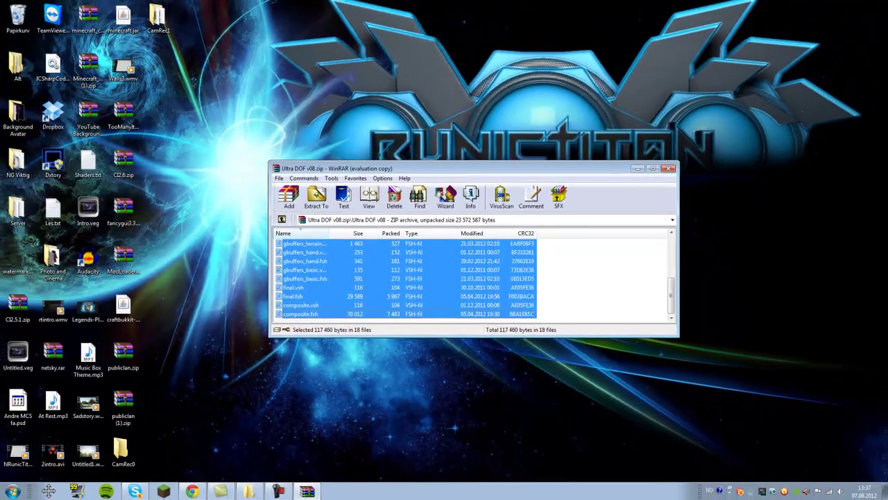
Switch to File Explorer and open minecraft.jar from the Tutorial version's .minecraft\bin folder with WinRAR archiver.
click(249, 491)
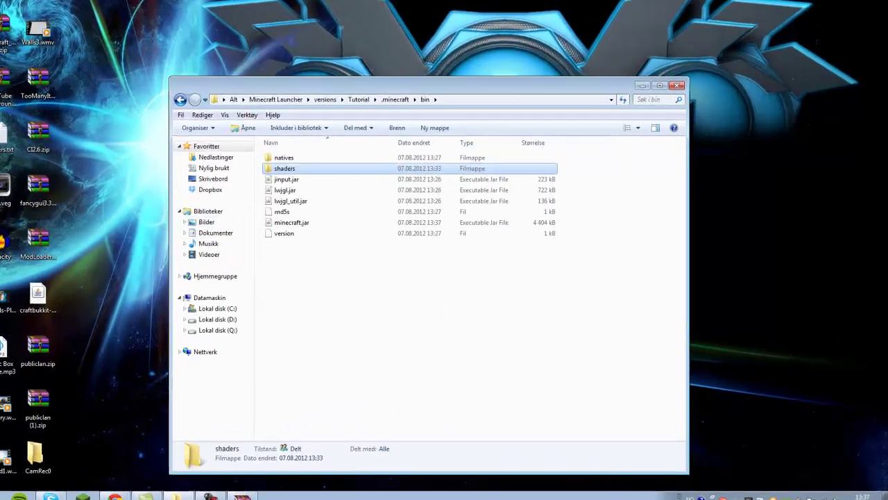
click(346, 241)
right_click(345, 241)
mouse_move(229, 252)
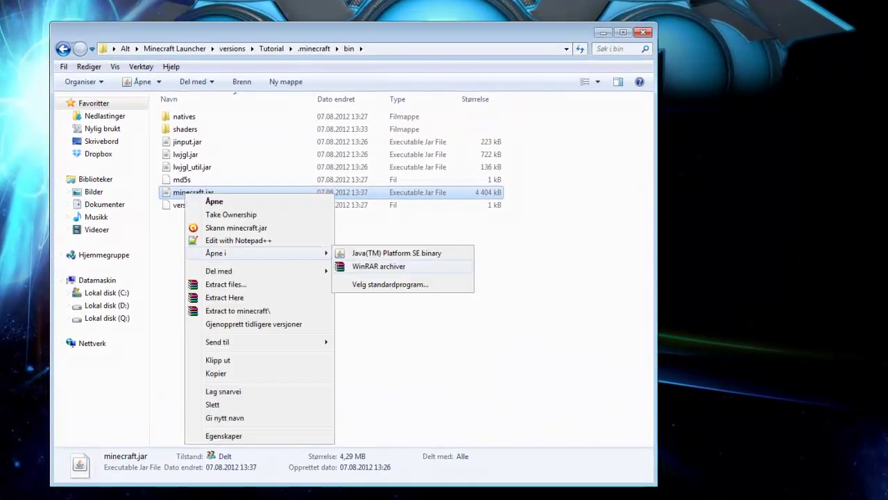
click(389, 266)
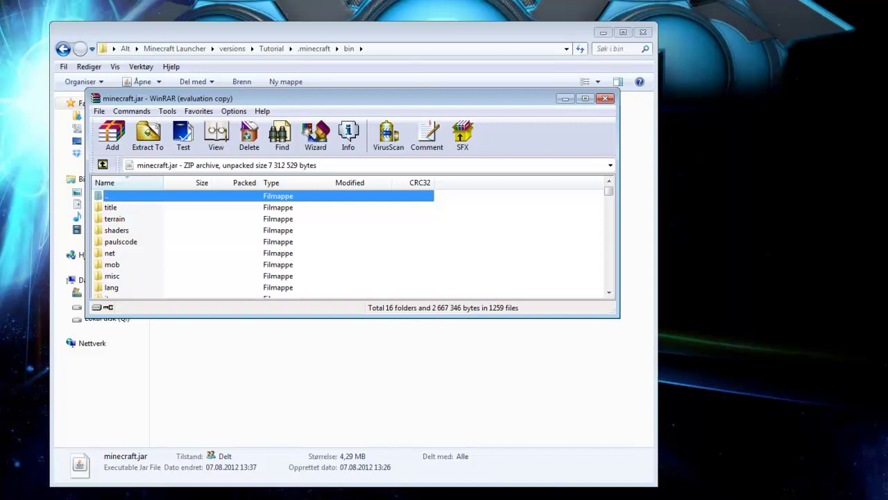
Delete all the files in the shaders folder inside minecraft.jar.
double_click(116, 230)
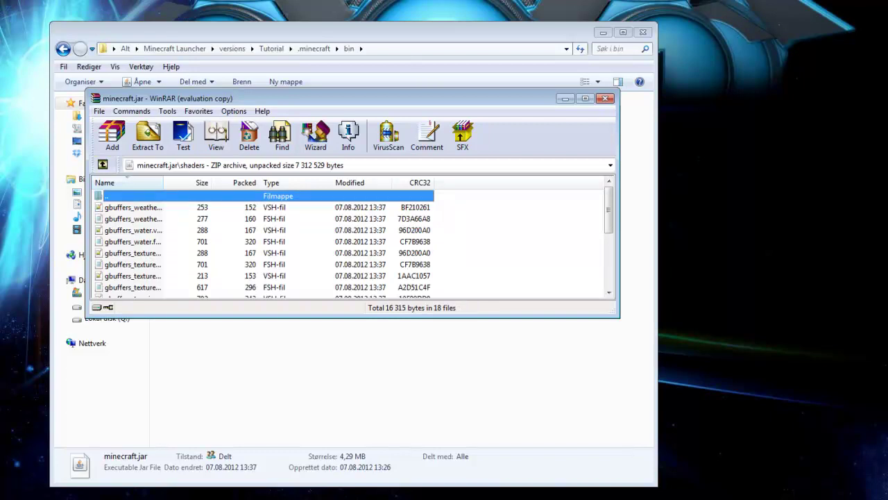
click(133, 208)
scroll(264, 241, down, 4)
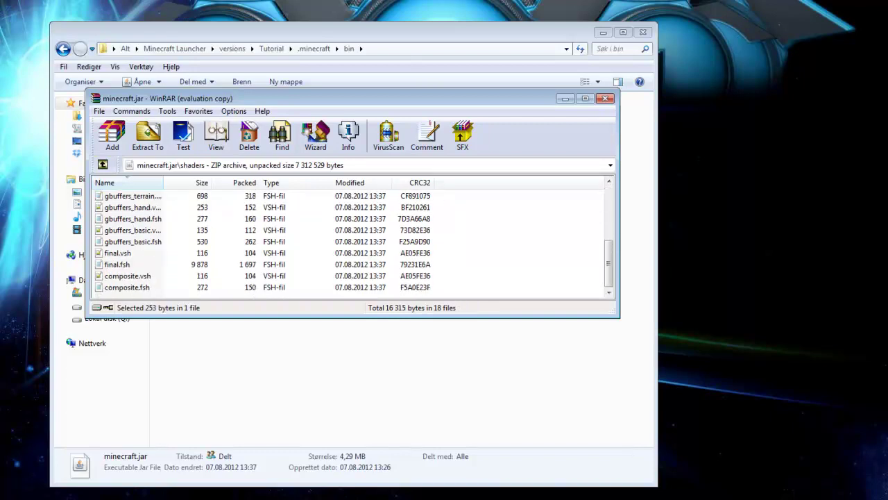
key(ctrl+a)
key(Delete)
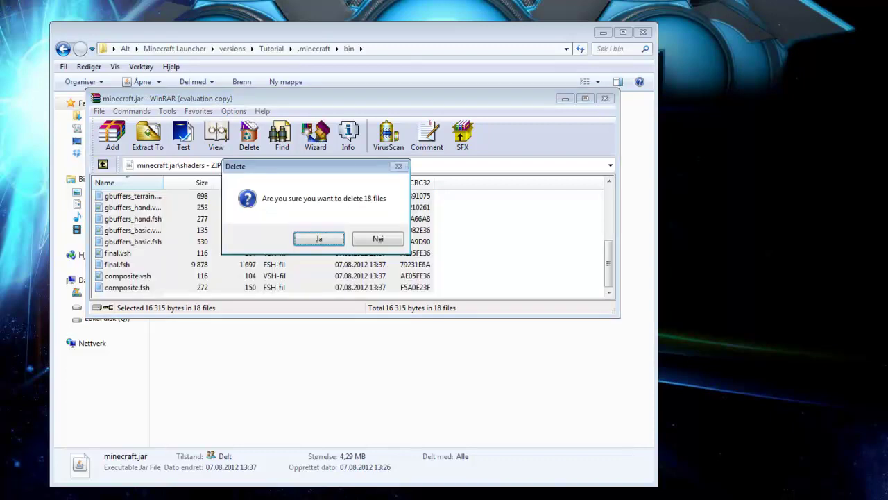
key(Return)
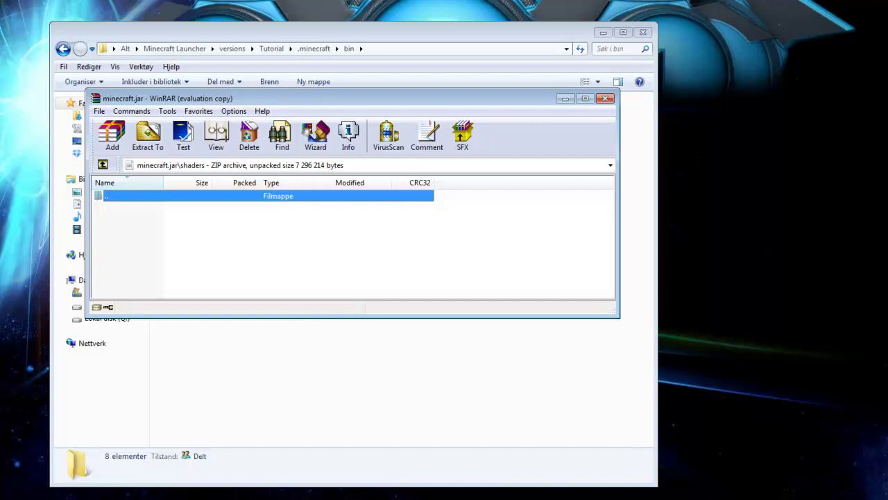
Paste the Ultra DOF v08 shader files into minecraft.jar's shaders folder with the default archive settings and close the archive.
key(ctrl+v)
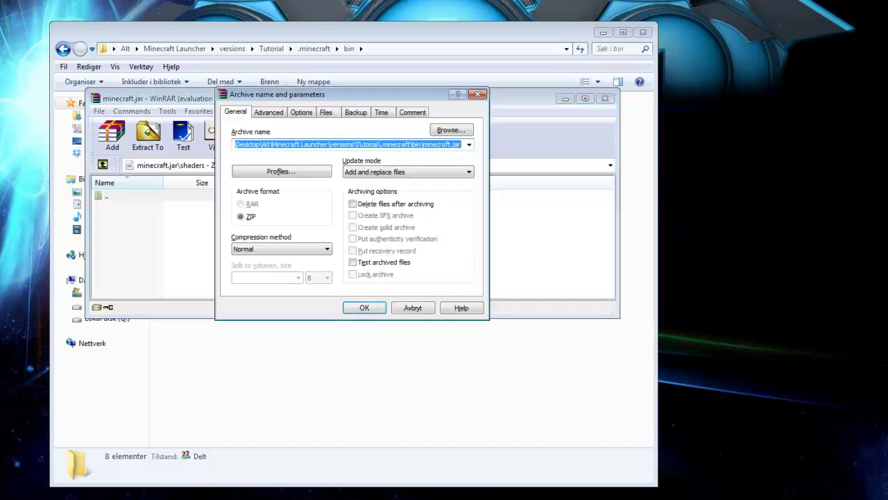
key(Return)
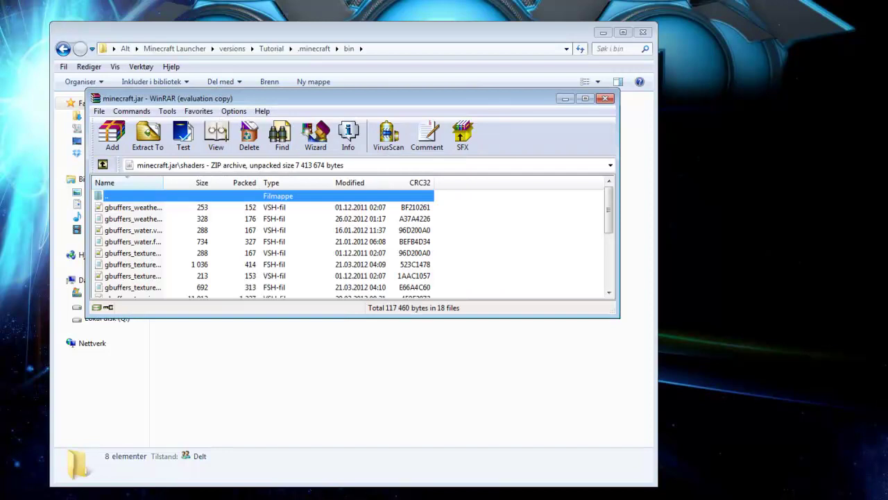
scroll(351, 243, down, 1)
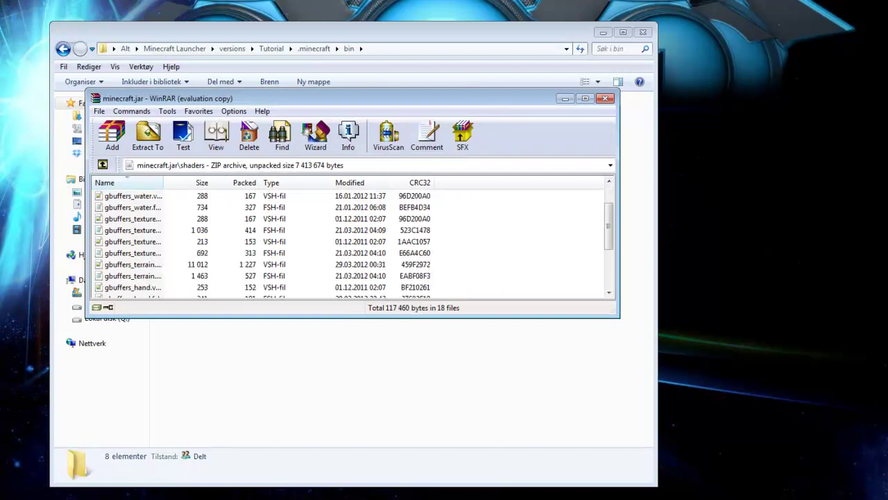
scroll(350, 242, down, 3)
scroll(350, 243, up, 4)
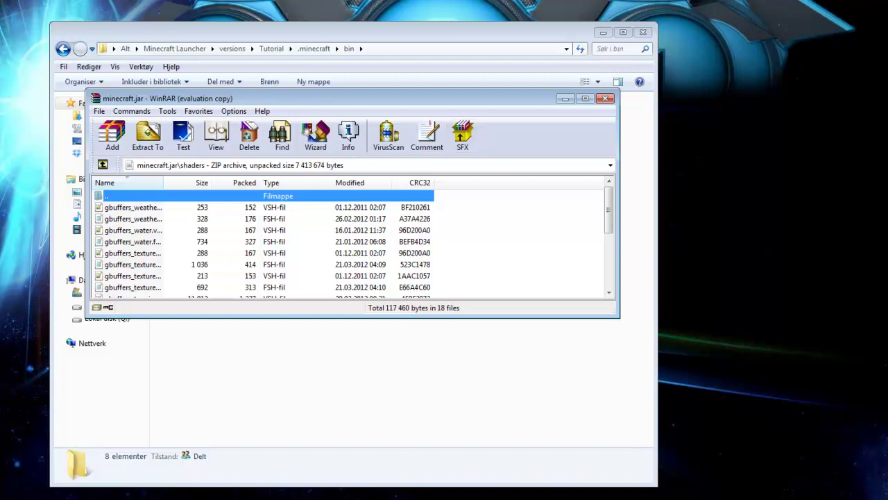
double_click(154, 196)
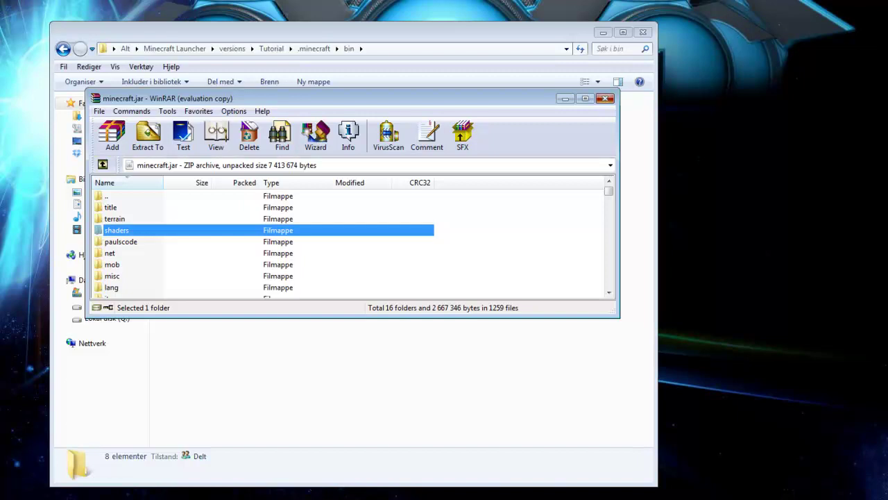
click(605, 98)
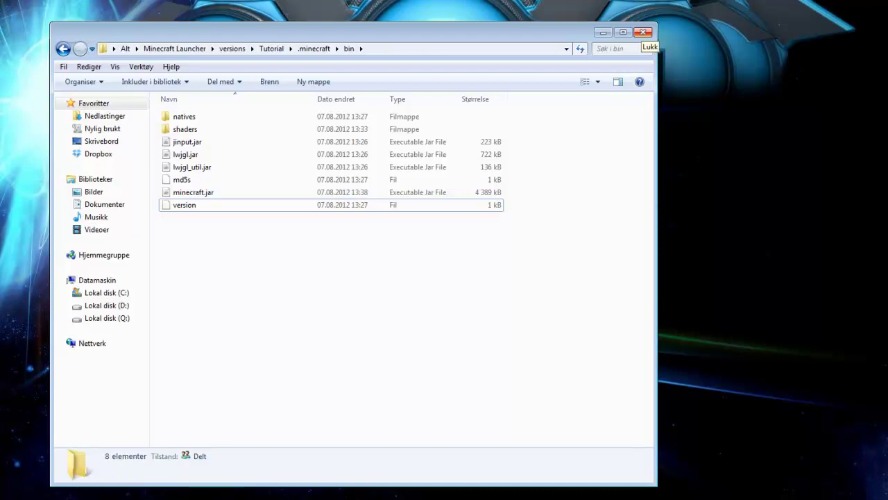
Close the bin folder and the Ultra DOF v08.zip archive, and launch the Tutorial version from the Minecraft launcher (MMVL).
click(644, 32)
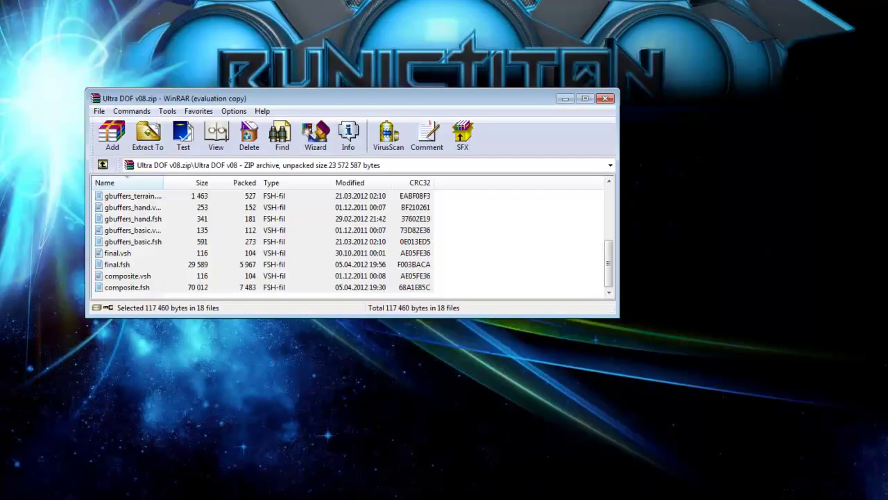
click(605, 98)
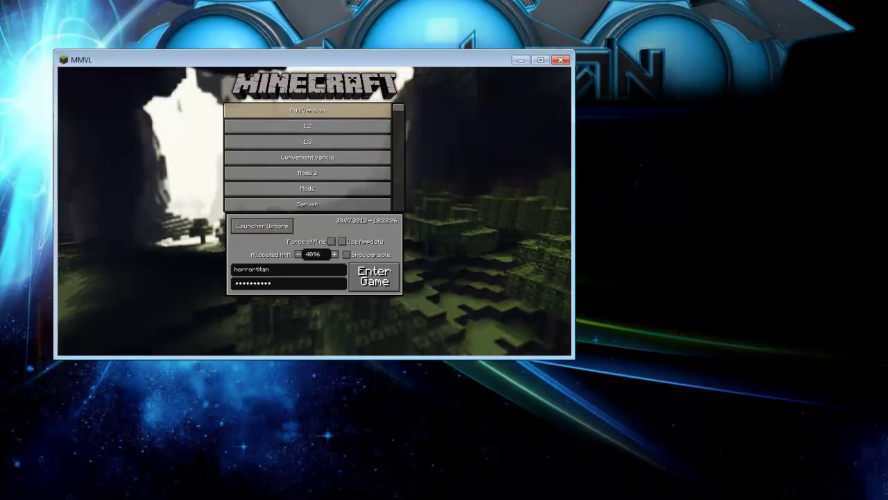
click(307, 157)
scroll(307, 156, down, 1)
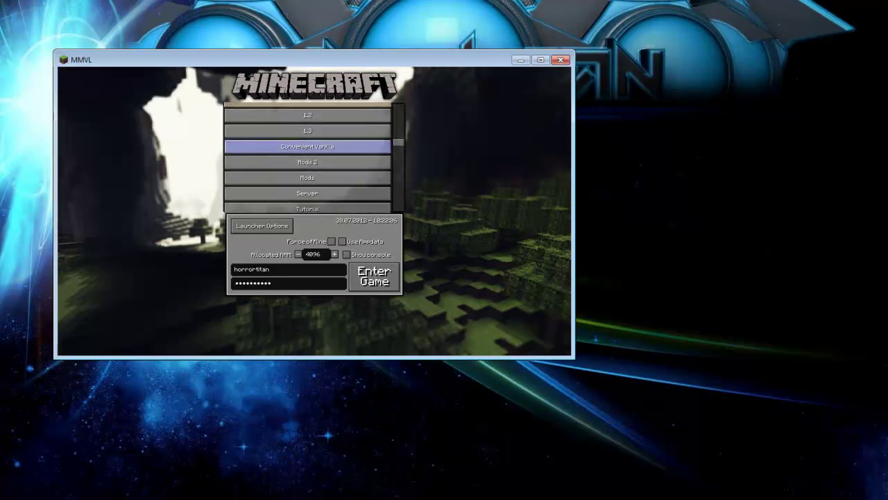
scroll(307, 146, down, 1)
click(308, 201)
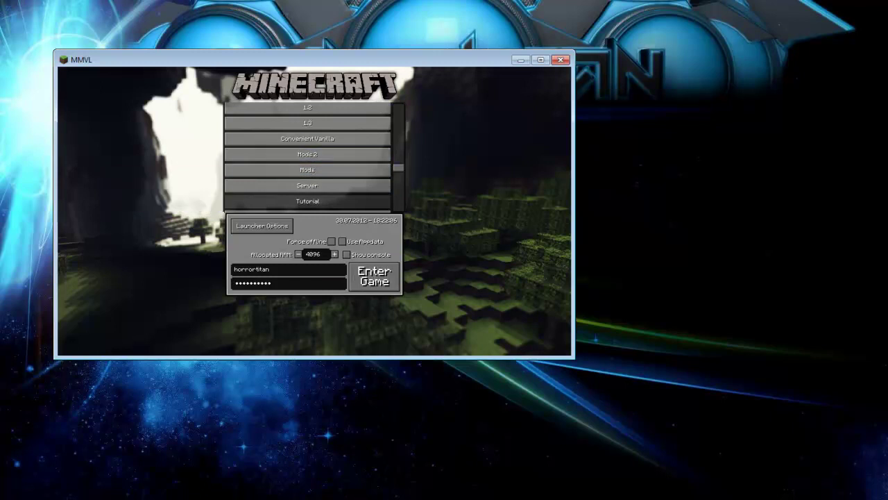
key(Return)
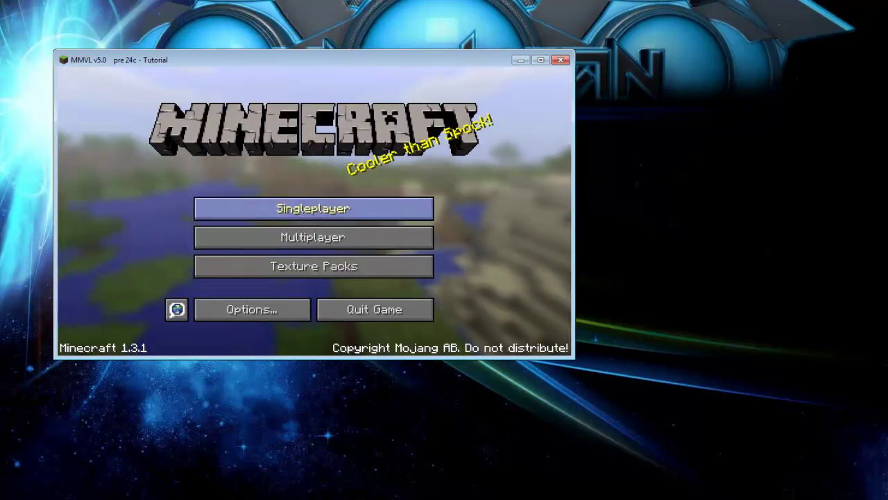
Create a new singleplayer world and walk forward in it to check the shader effects.
click(374, 207)
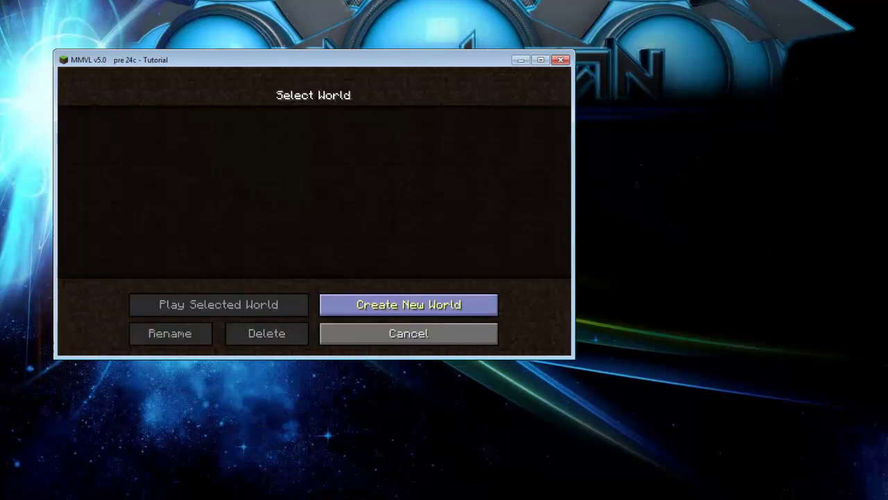
click(408, 304)
click(217, 333)
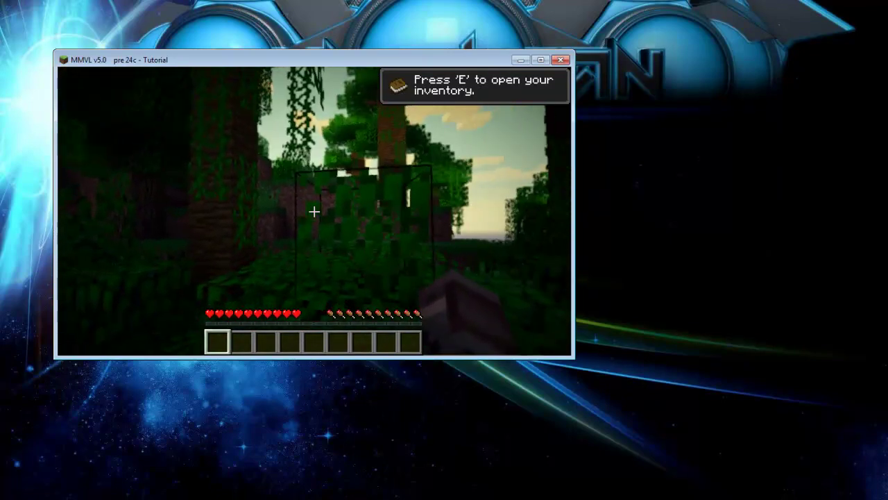
key(e)
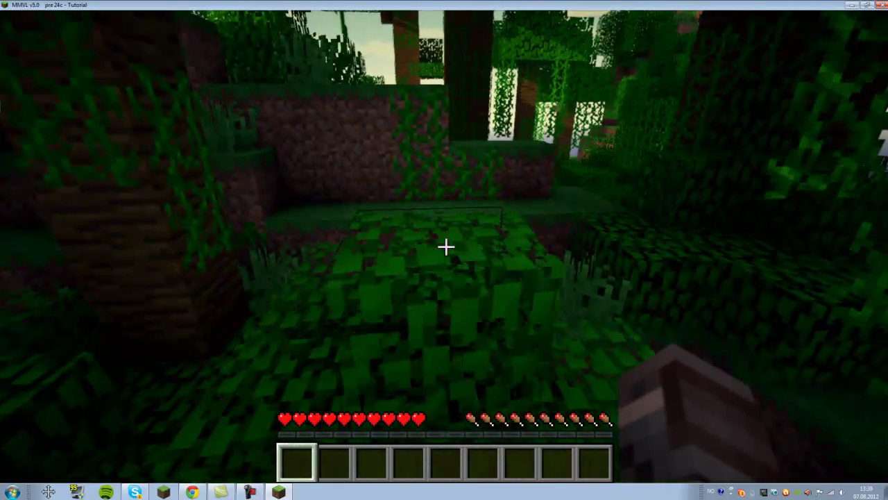
key(w)
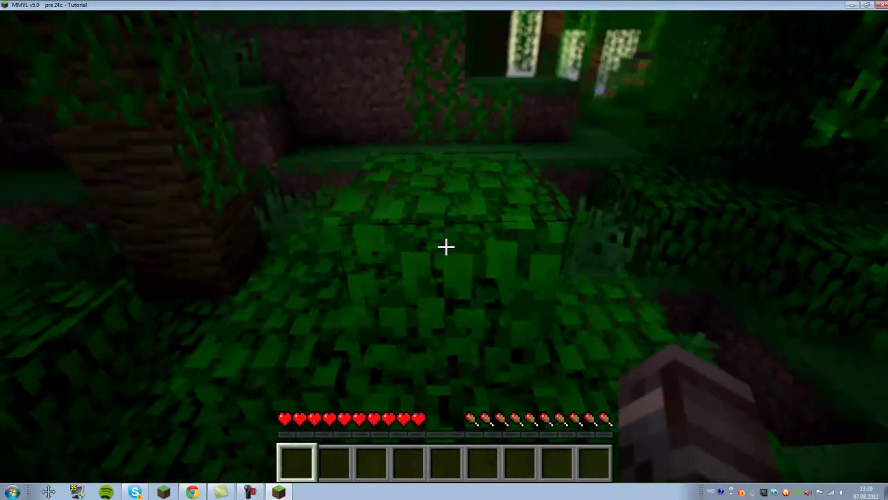